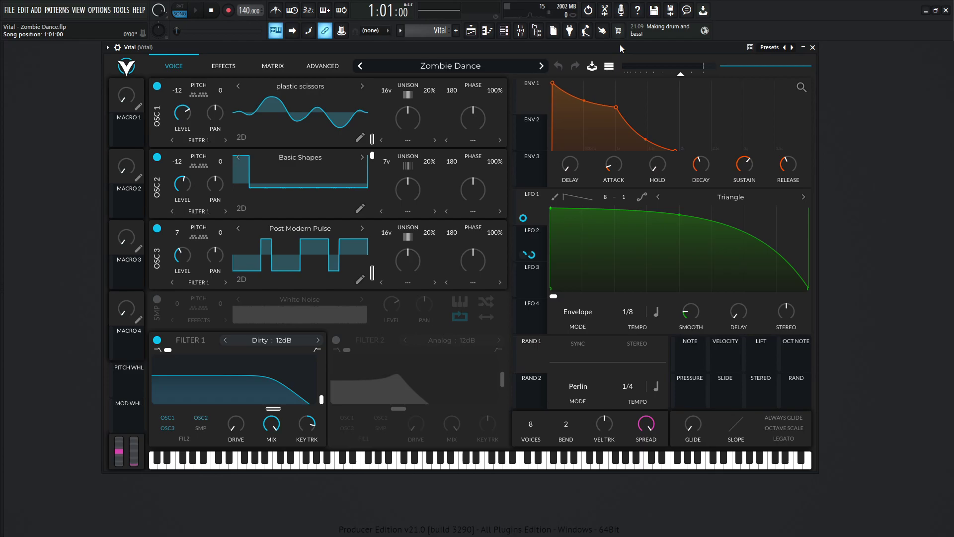
Audition the song, then switch the Playlist to PAT mode and replay with Vital in front
key(space)
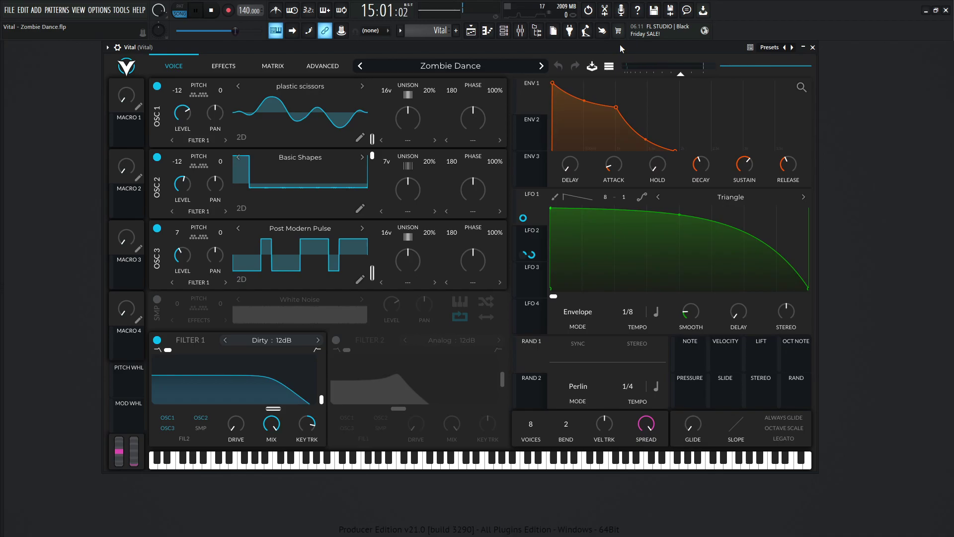
key(space)
click(471, 31)
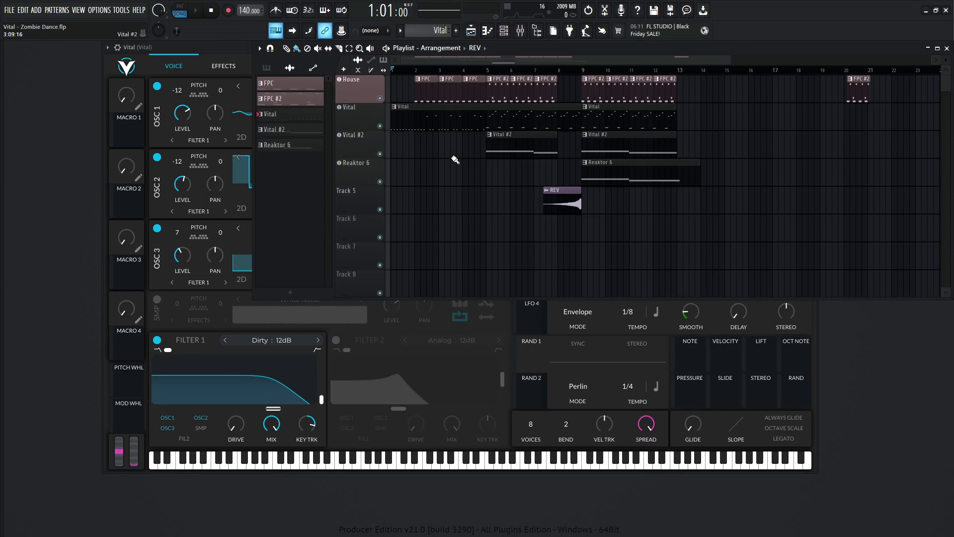
click(180, 7)
click(293, 117)
key(space)
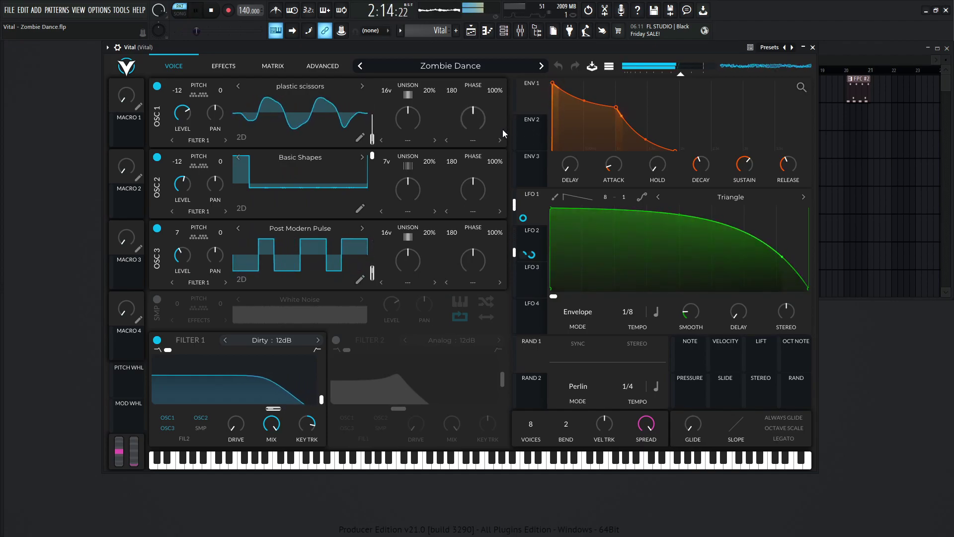
Switch off the Filter, Distortion, Delay, Compressor and Equalizer effects
key(space)
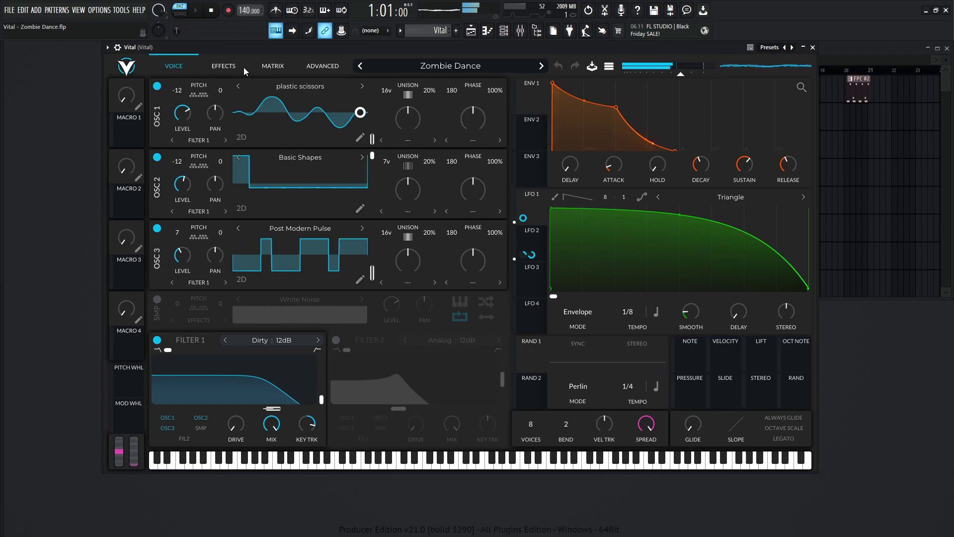
click(238, 66)
click(234, 370)
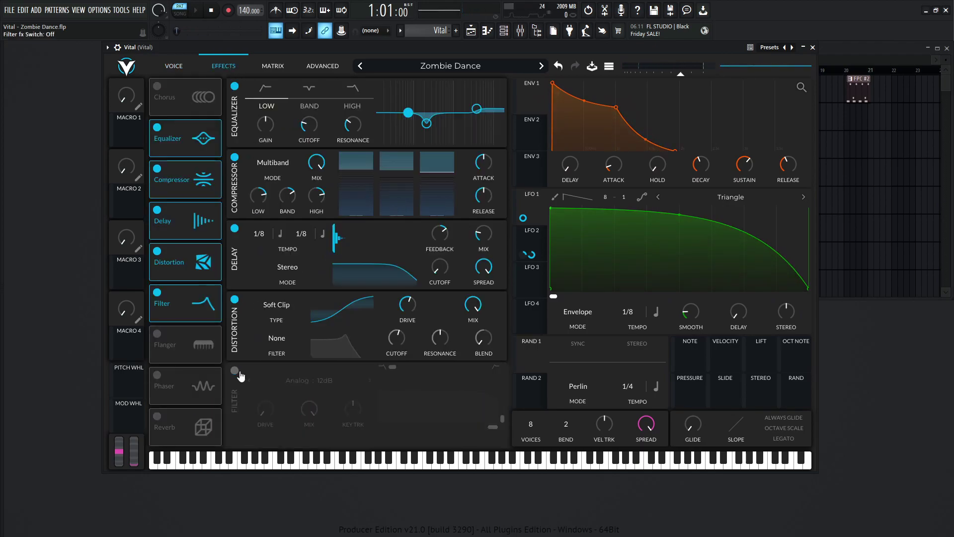
click(235, 299)
click(235, 228)
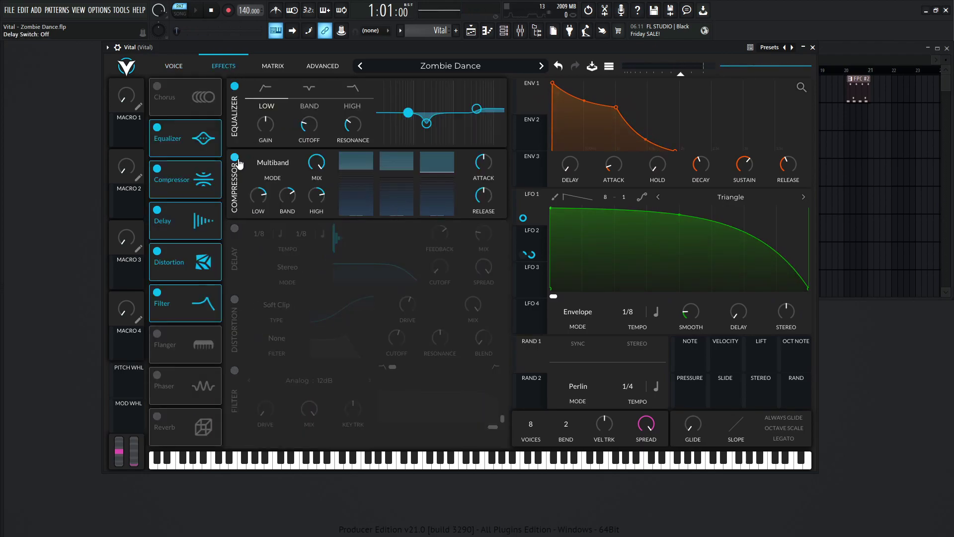
click(234, 157)
click(235, 85)
Return to the Voice page and preview the dry three-oscillator patch
click(174, 65)
key(space)
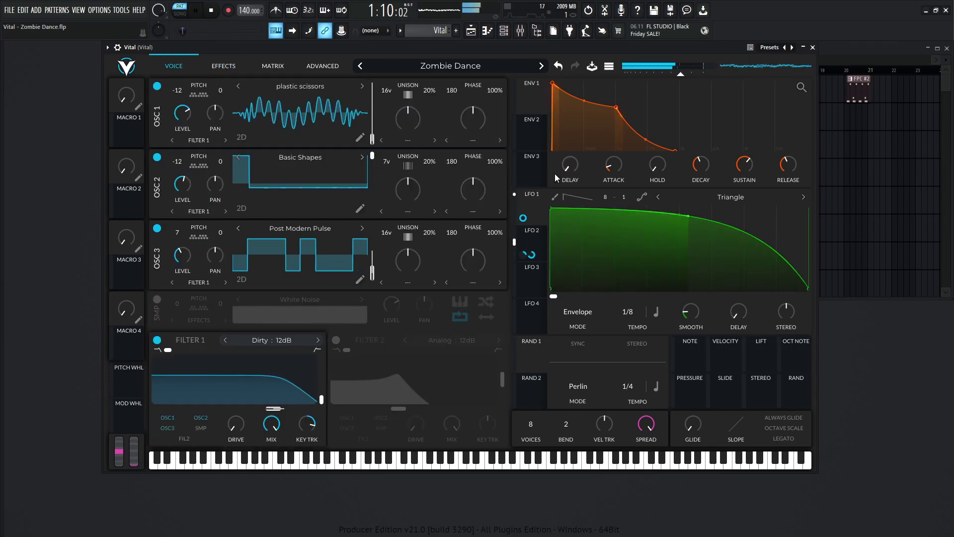
key(space)
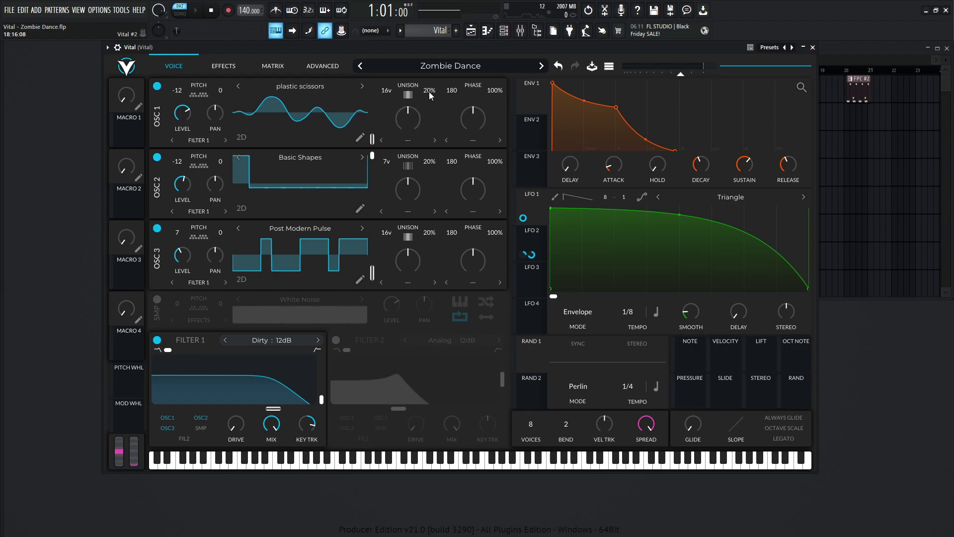
key(space)
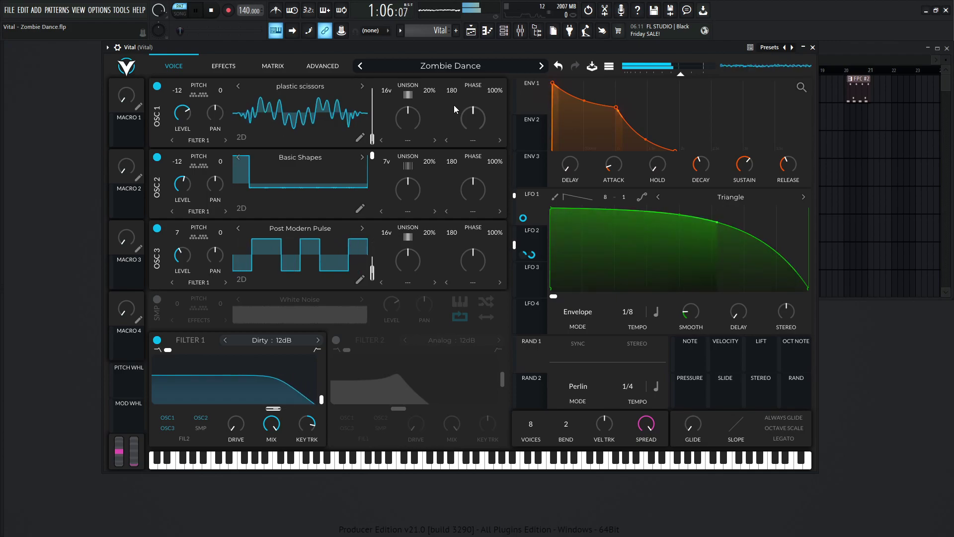
key(space)
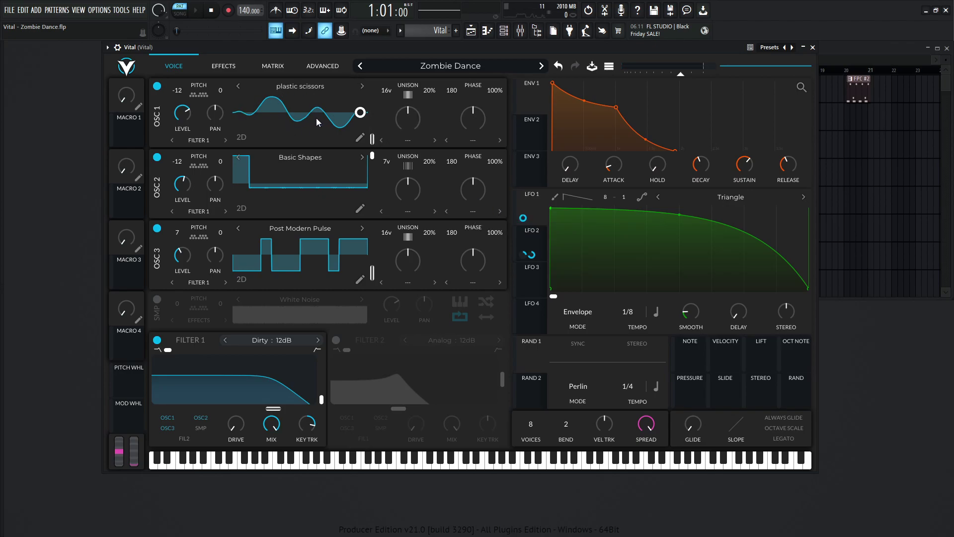
key(space)
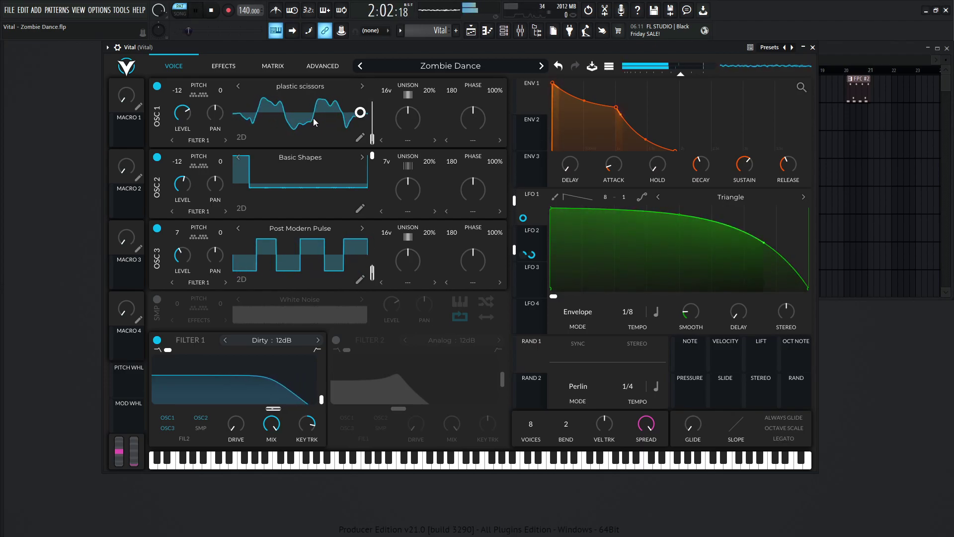
key(space)
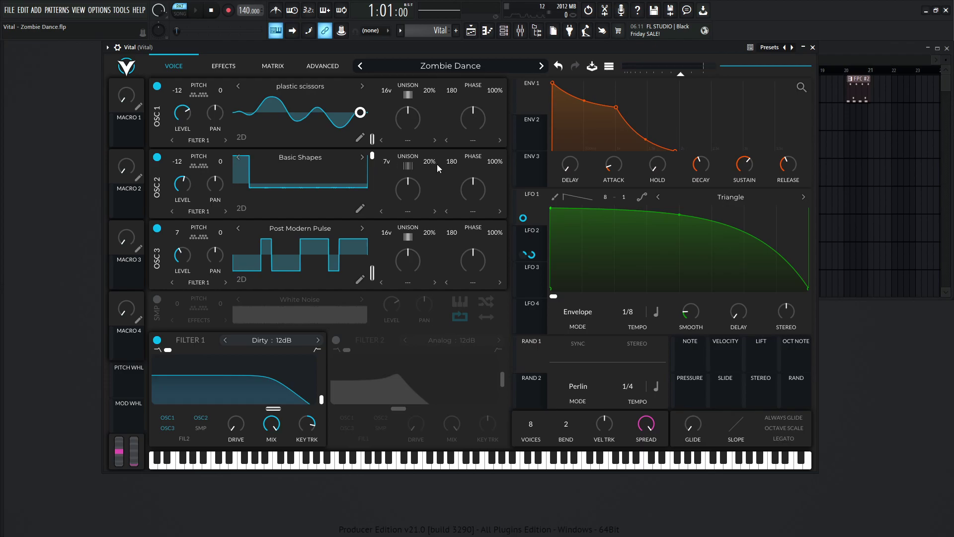
key(space)
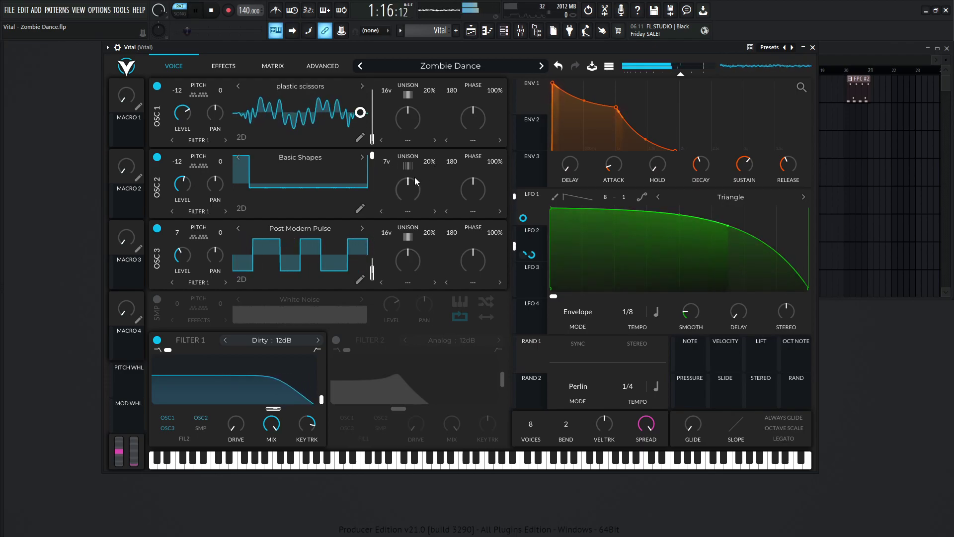
key(space)
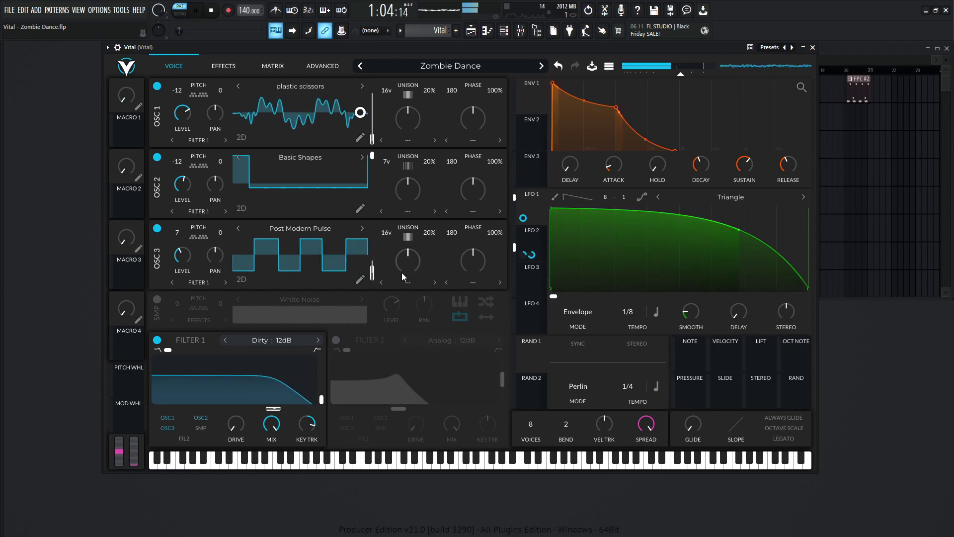
Compare LFO 2's straight downward ramp with LFO 1's curve in the LFO editor during playback
mouse_move(364, 258)
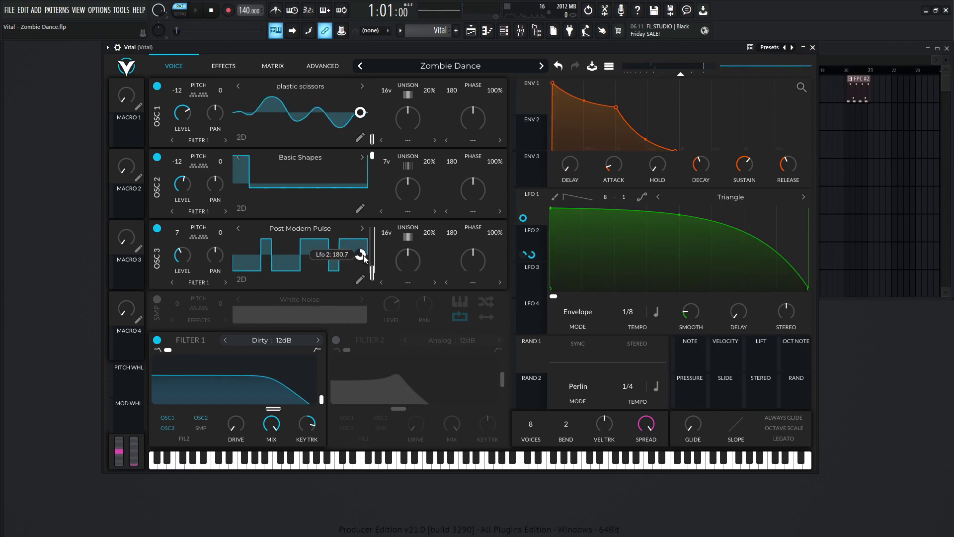
key(space)
click(520, 242)
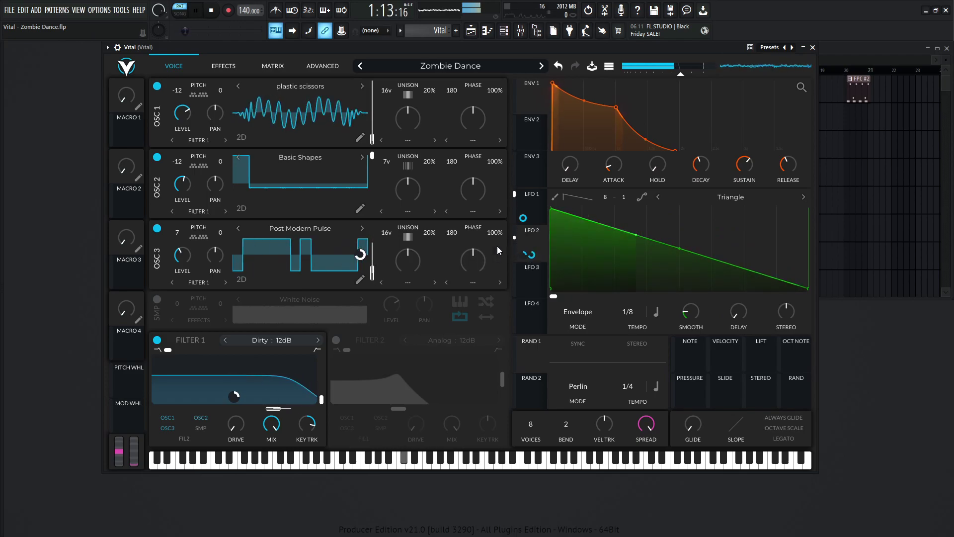
key(space)
click(539, 199)
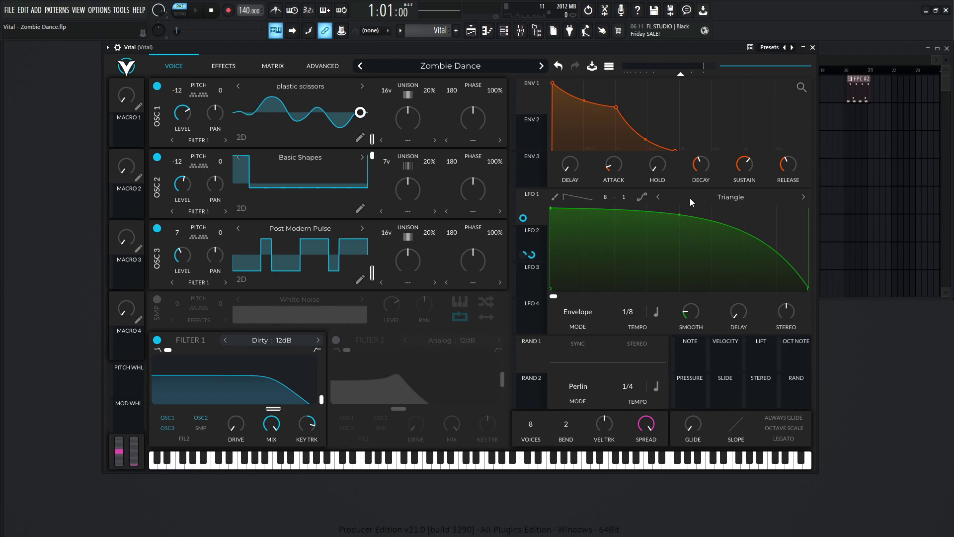
key(space)
click(531, 233)
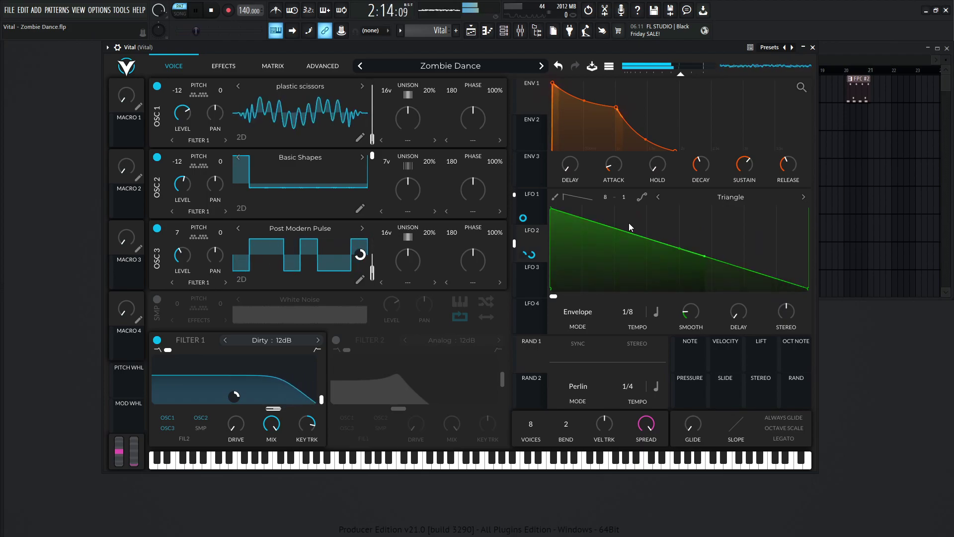
key(space)
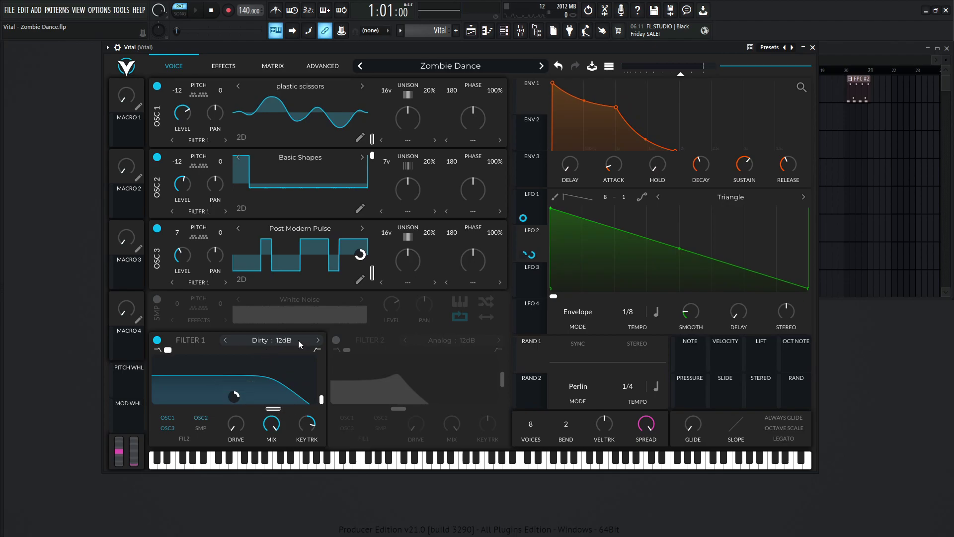
key(space)
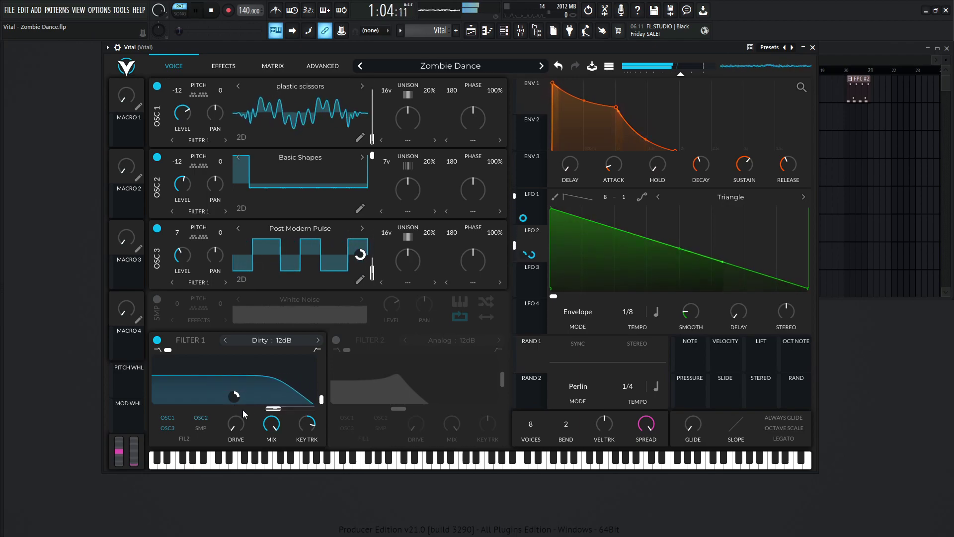
key(space)
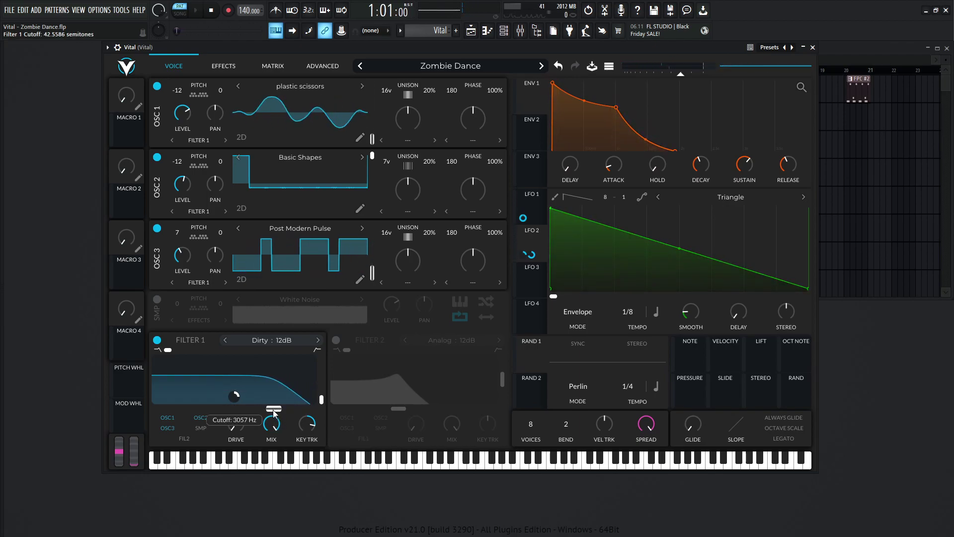
key(space)
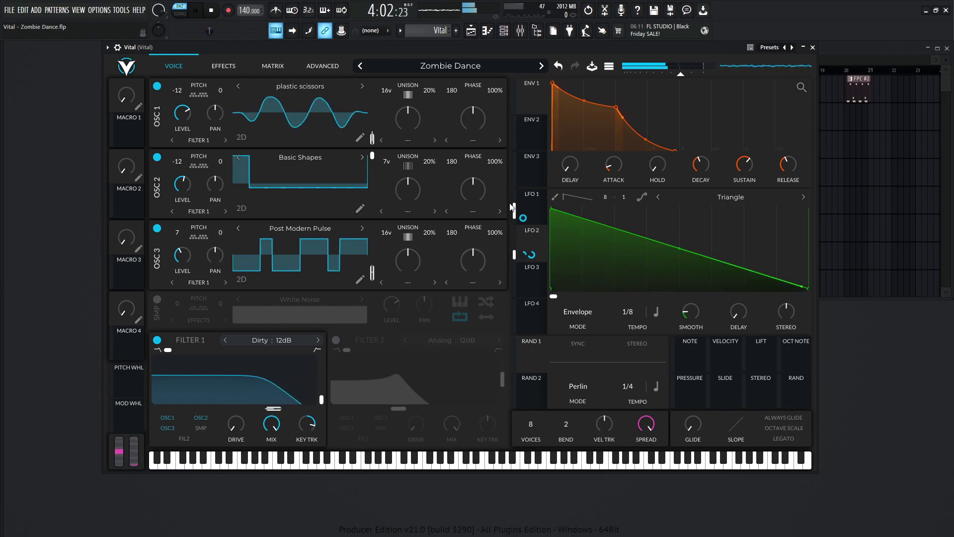
key(space)
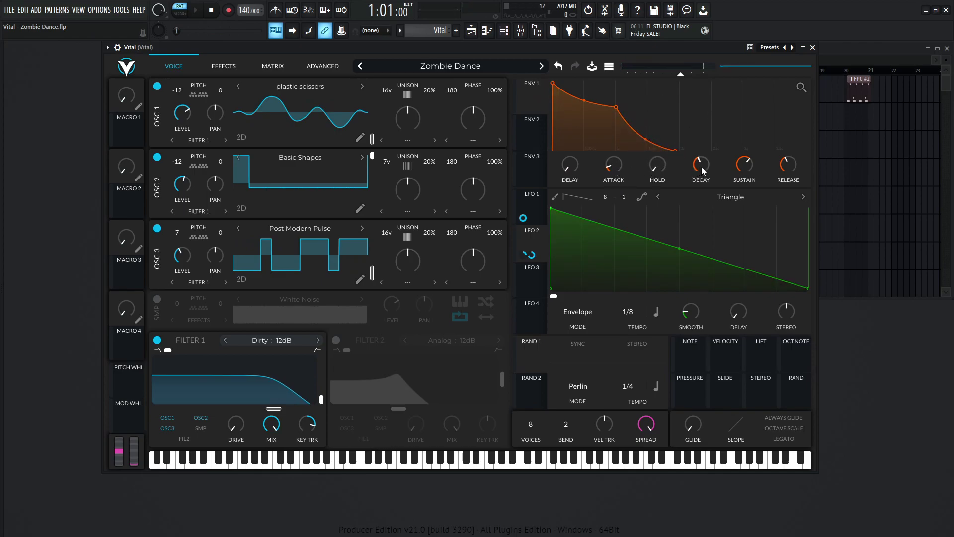
click(746, 166)
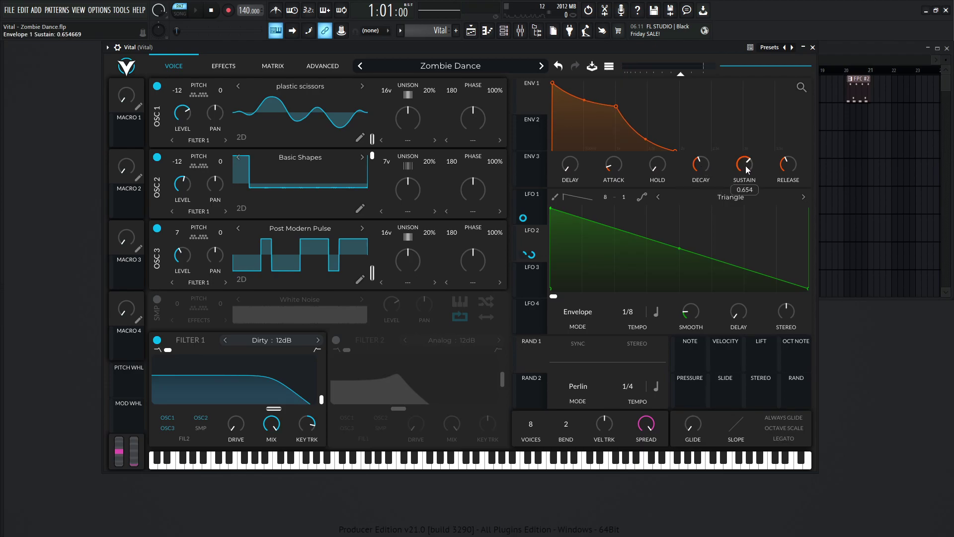
Turn the Equalizer back on in the effects chain while auditioning the pattern
mouse_move(789, 168)
click(224, 66)
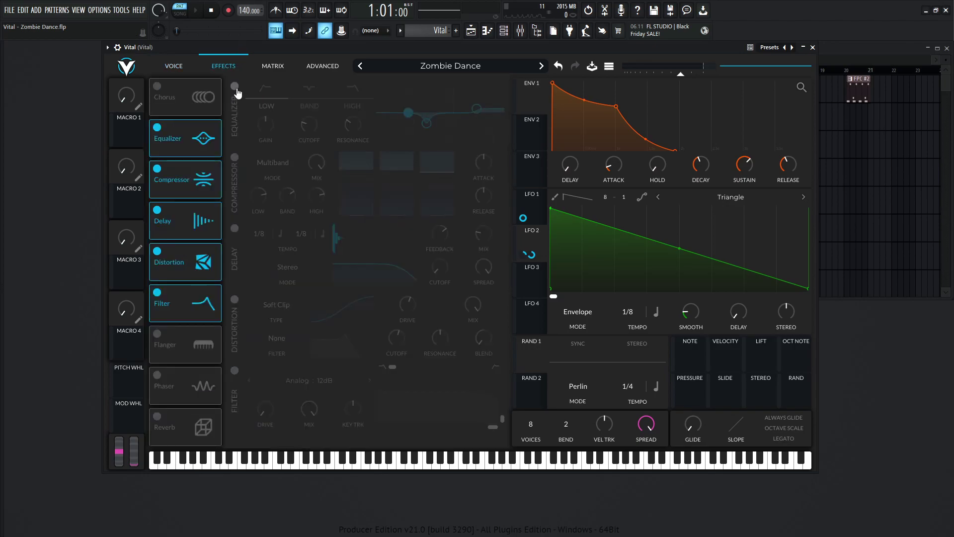
key(space)
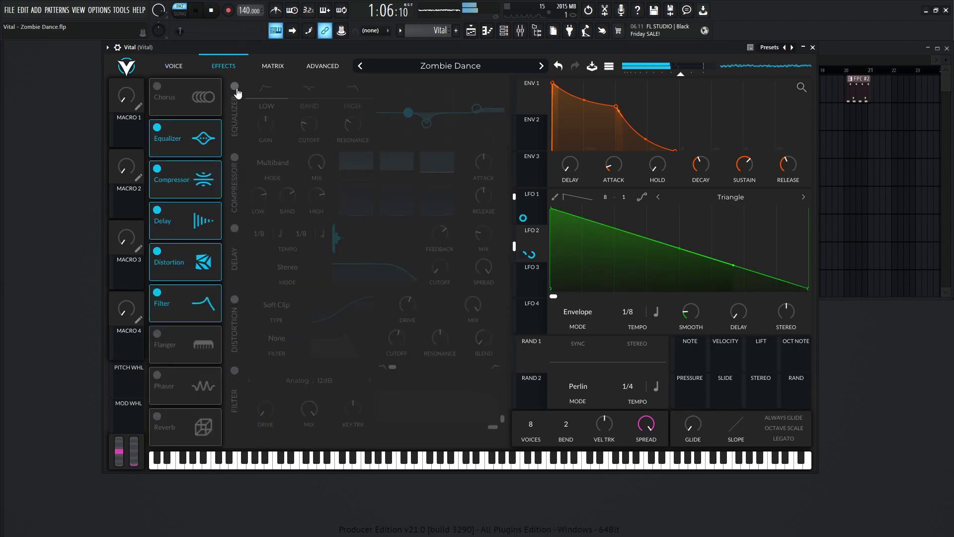
click(235, 89)
key(space)
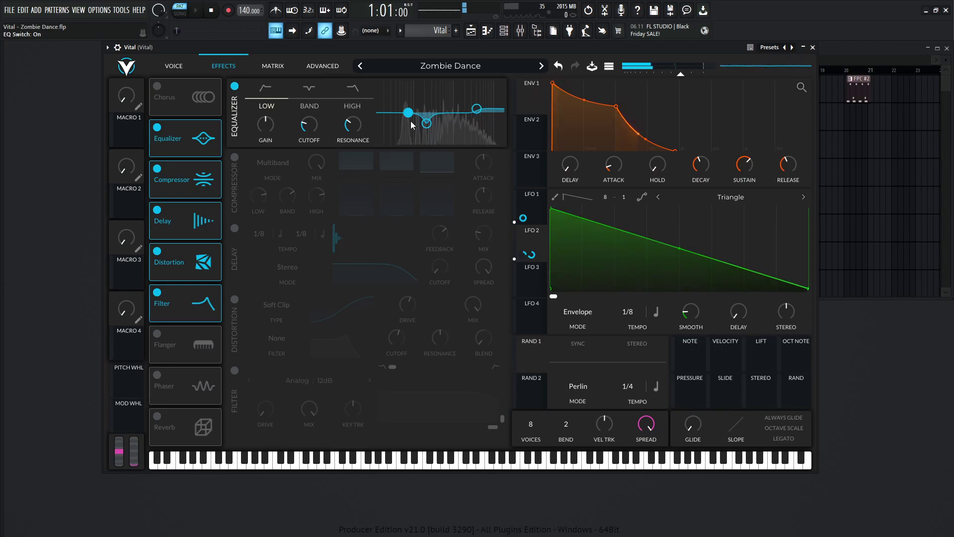
Raise the EQ high shelf gain to about 2.3 dB and audition the change
click(310, 107)
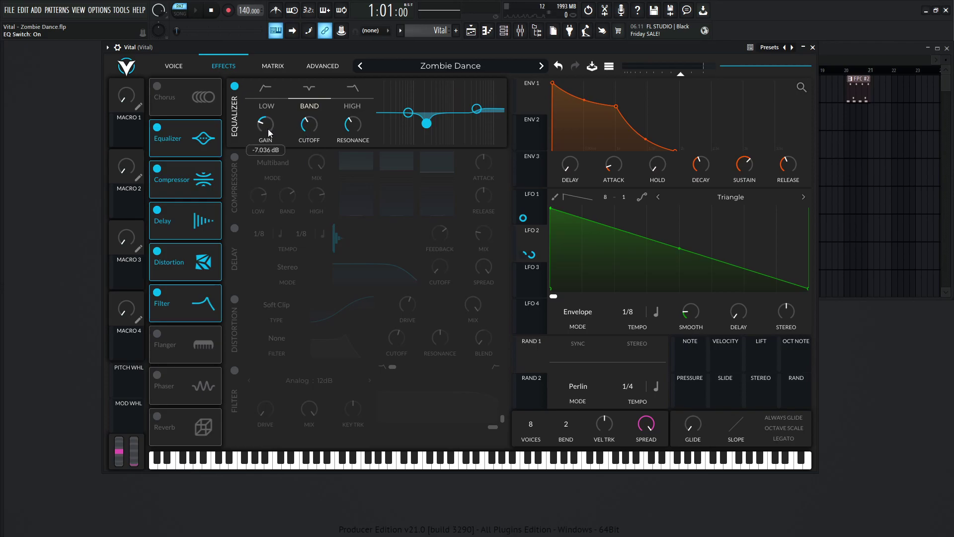
click(353, 108)
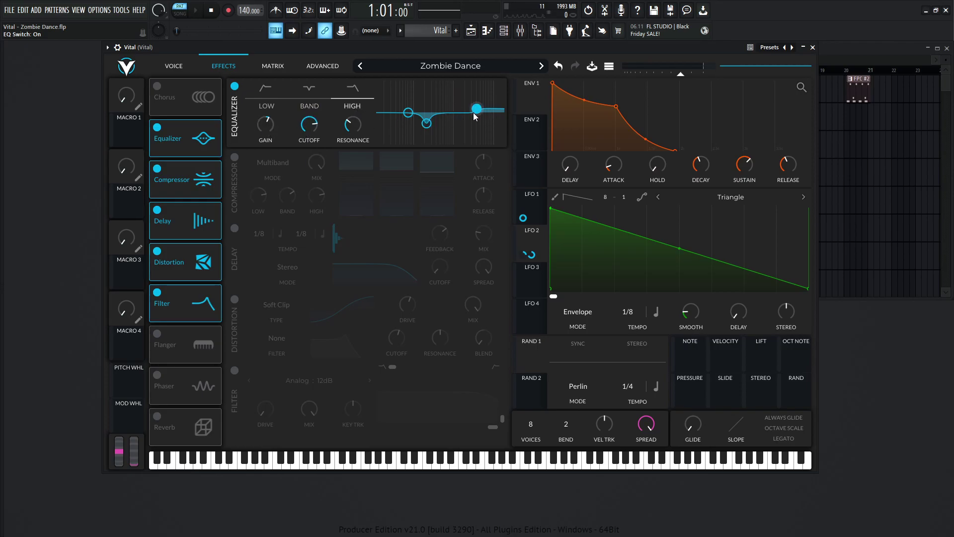
mouse_move(314, 128)
drag(270, 119, 269, 124)
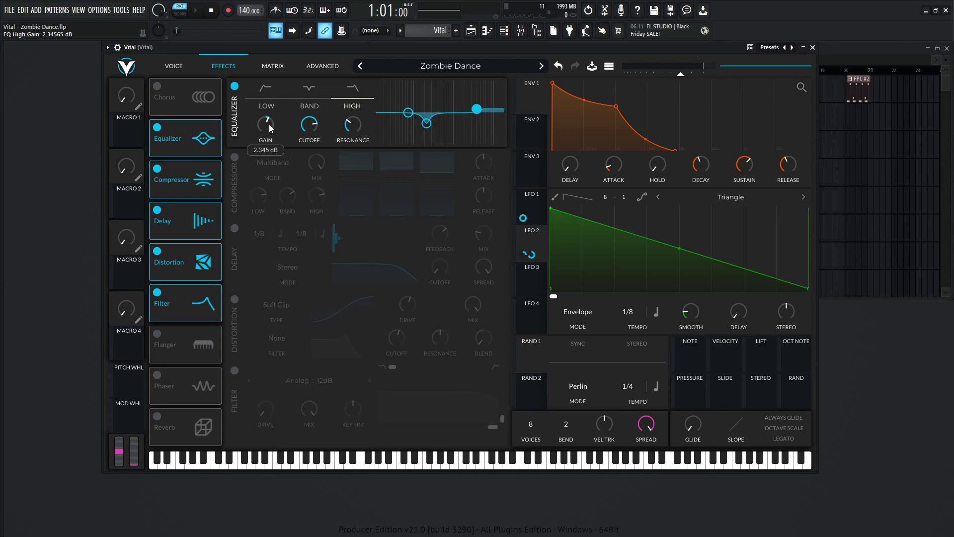
key(space)
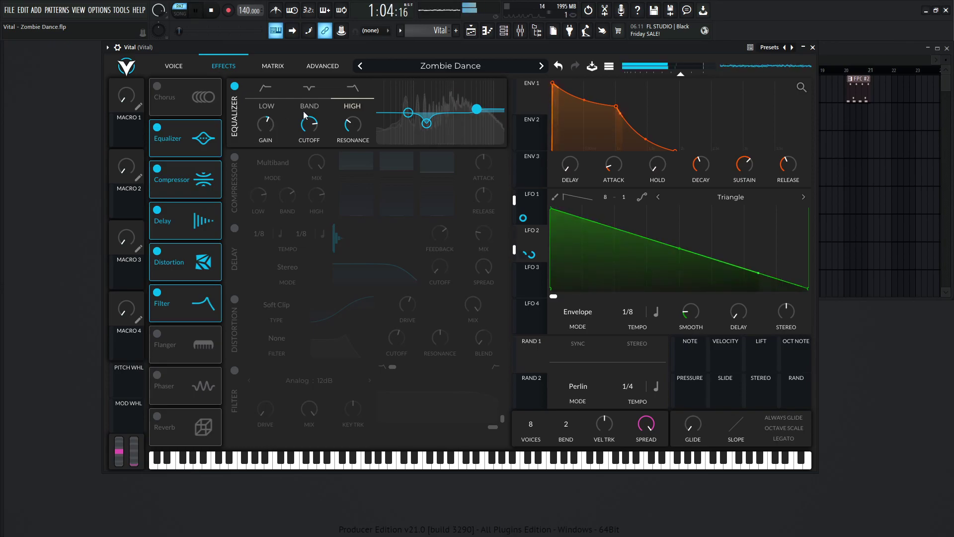
key(space)
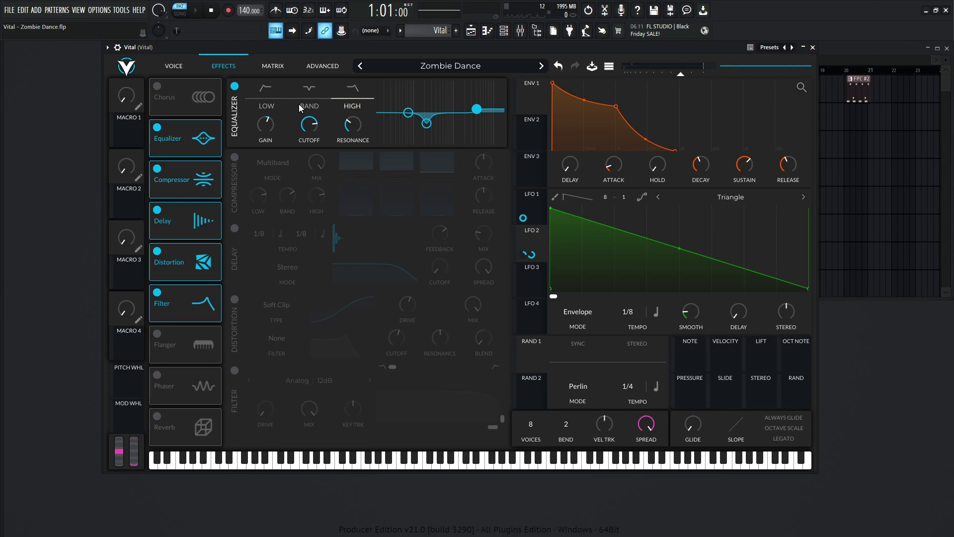
key(space)
key(space)
key(space)
Enable the multiband compressor and audition it: band gain 11.70 dB, high 16.30 dB, attack ~50.65%
click(234, 158)
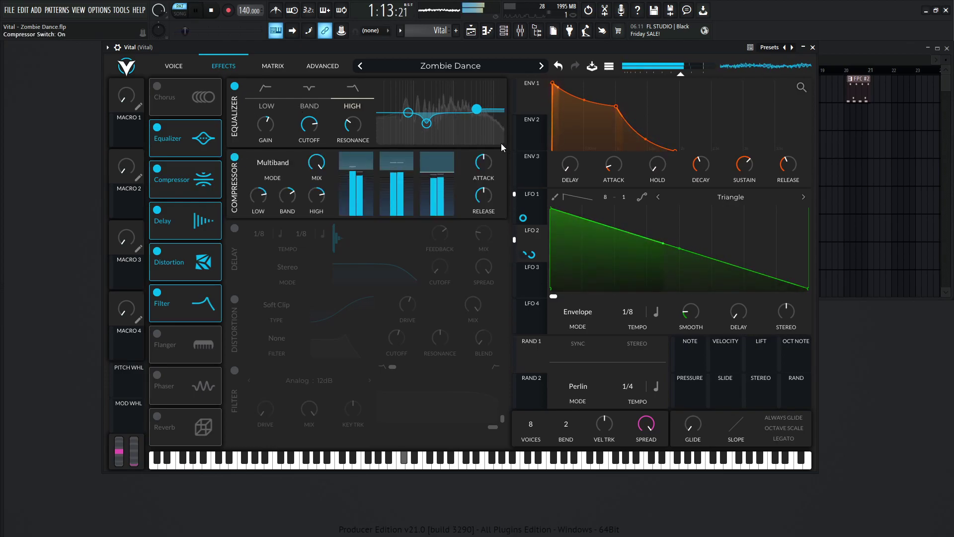
key(space)
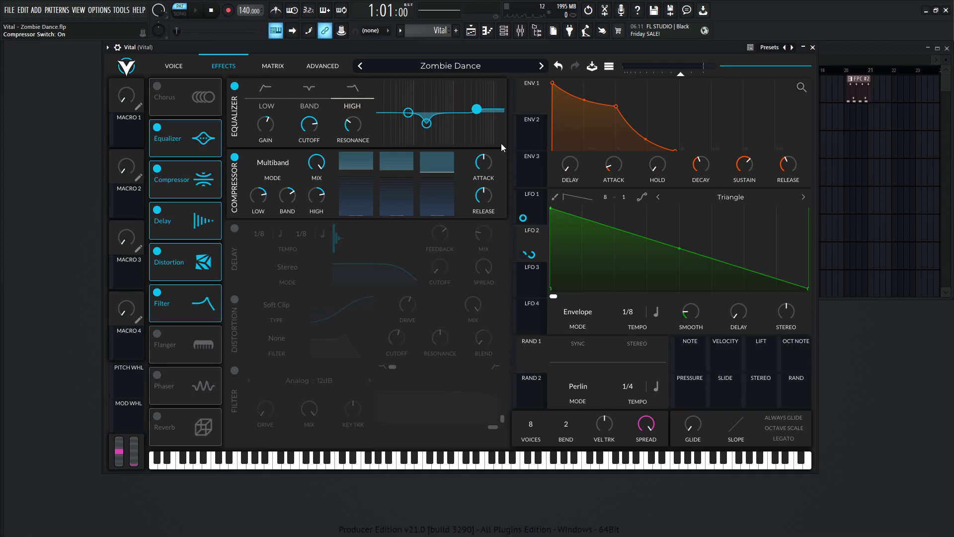
key(space)
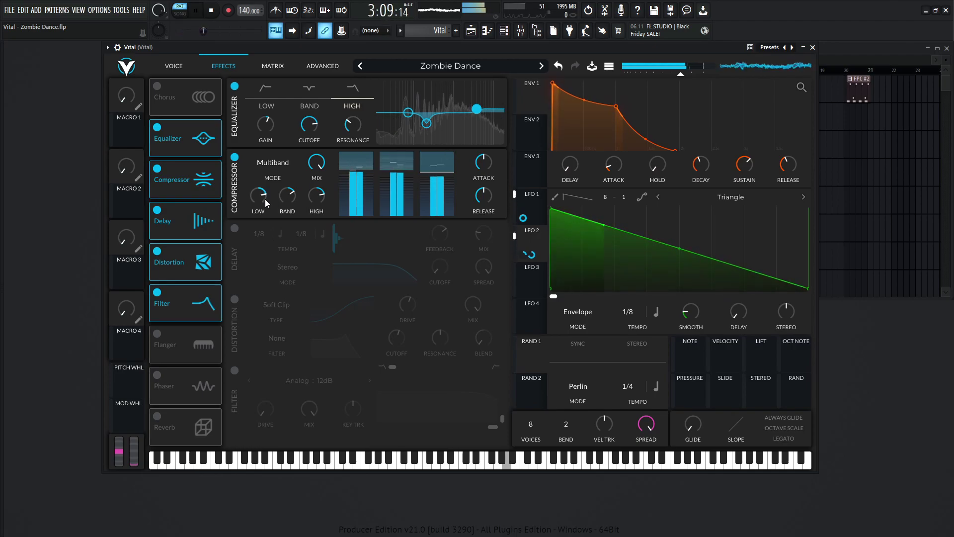
key(space)
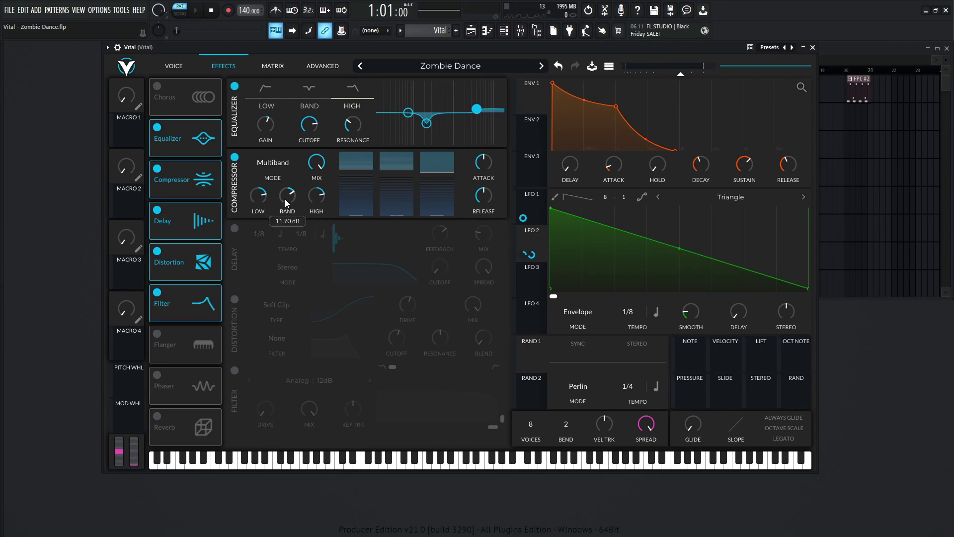
mouse_move(323, 203)
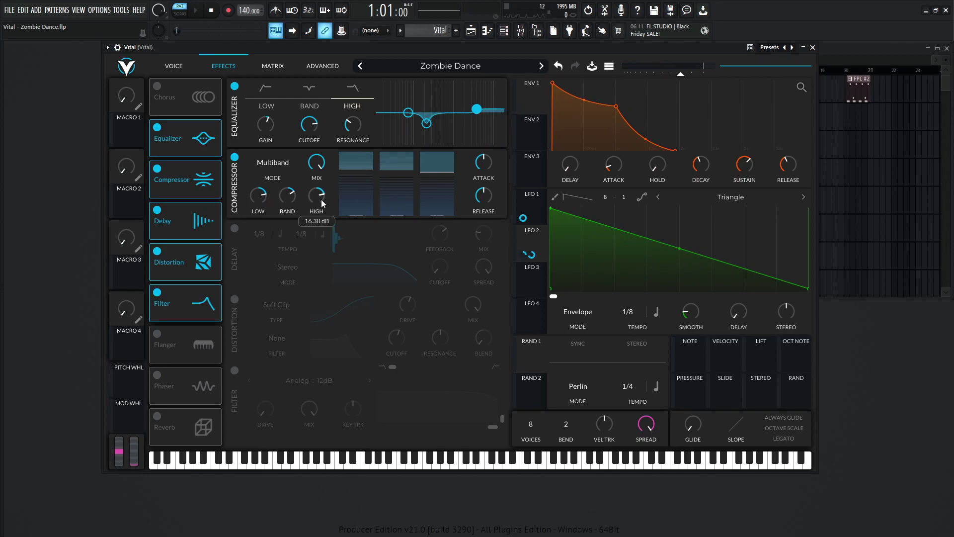
mouse_move(486, 173)
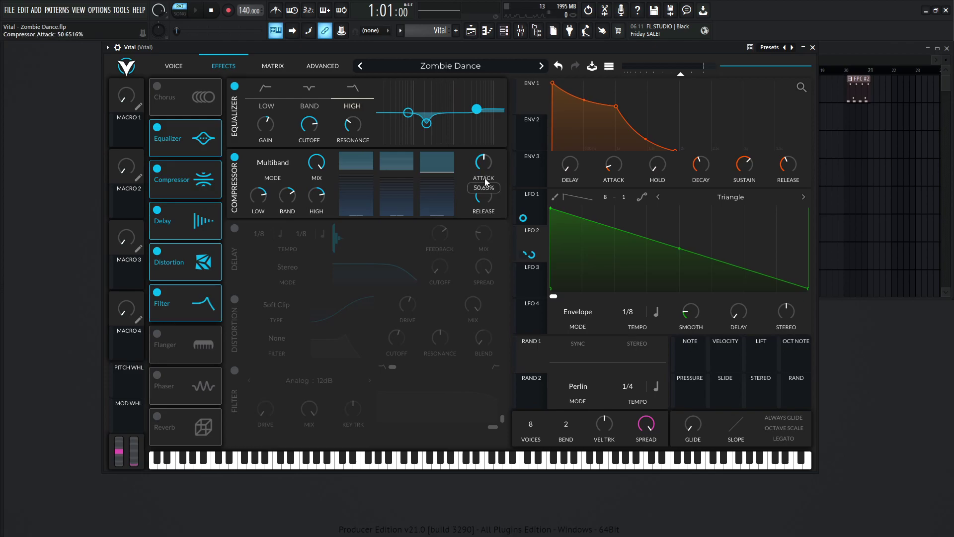
mouse_move(487, 199)
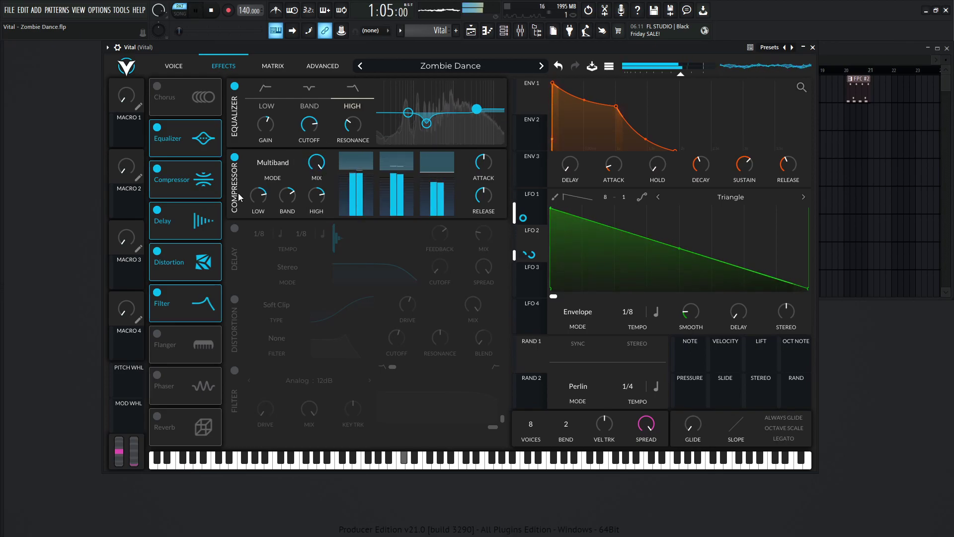
Switch on the 1/8 Stereo delay and audition the song through it
key(space)
click(234, 228)
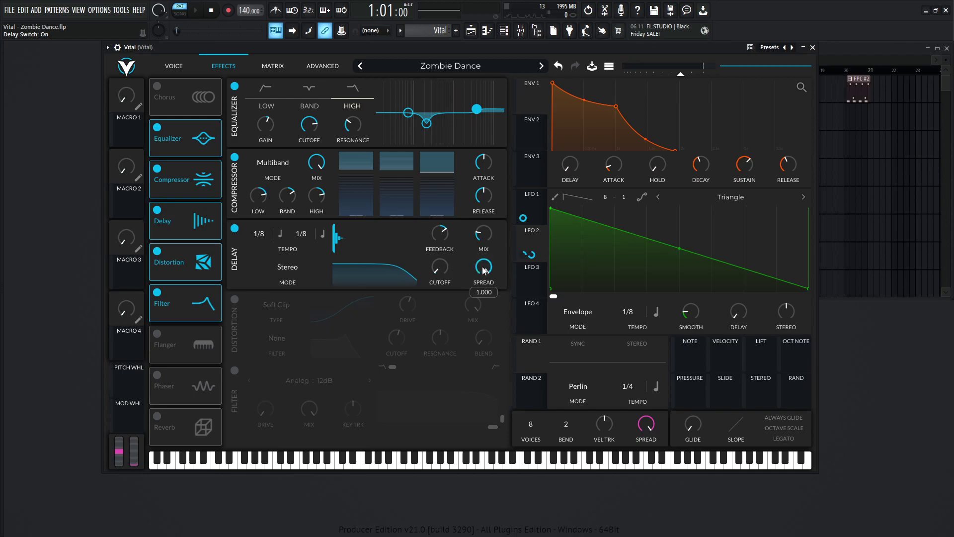
key(space)
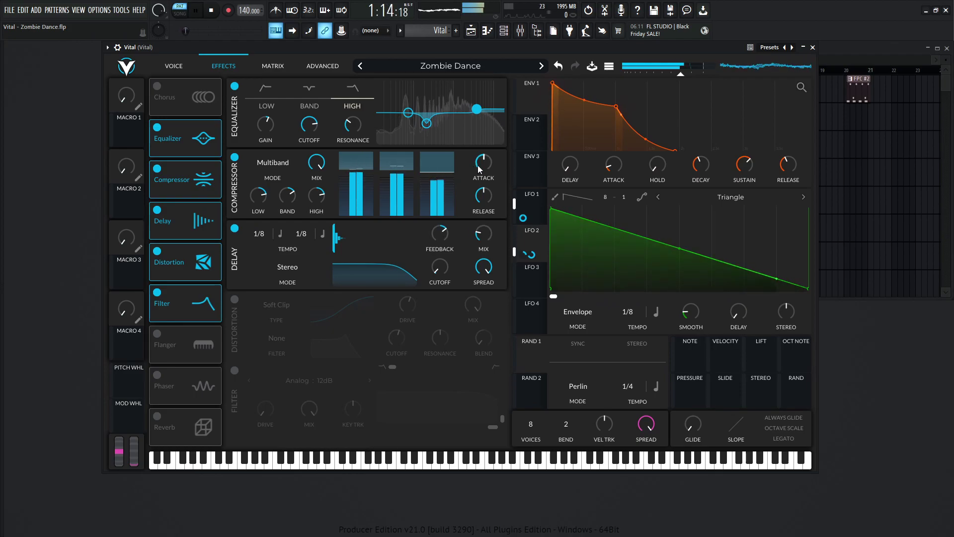
key(space)
Play the song from bar 9 in the Playlist with Vital back in front
key(F9)
key(F9)
key(F5)
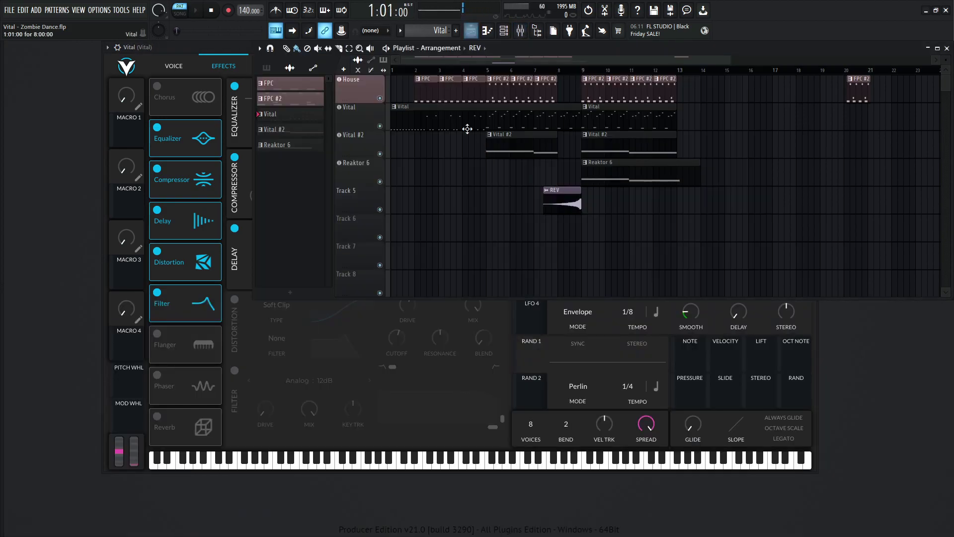
click(596, 71)
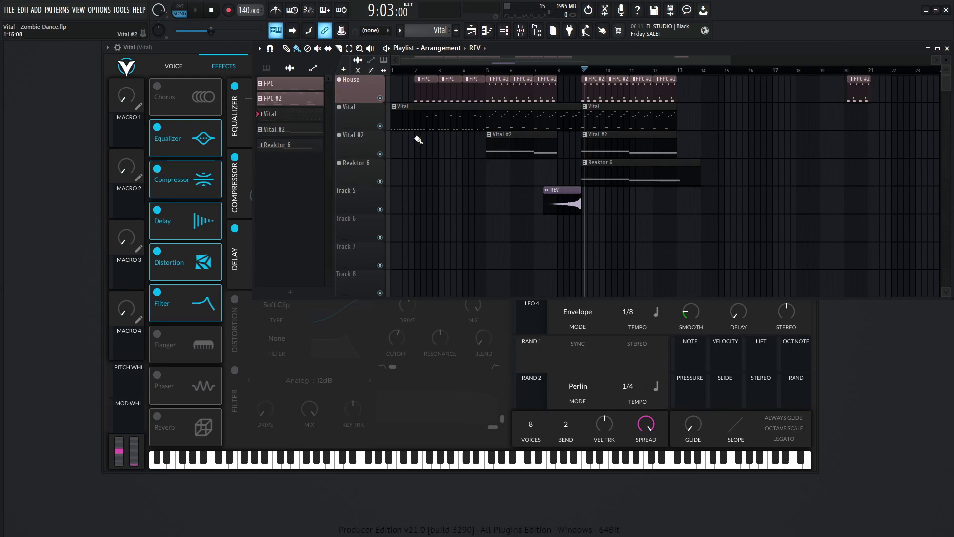
key(space)
click(219, 45)
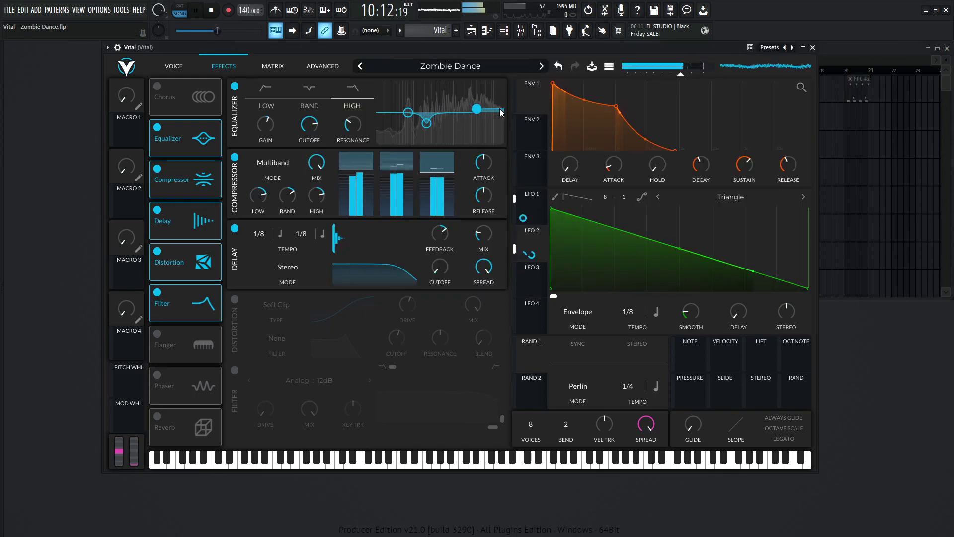
Enable the Soft Clip distortion and compare it on and off during playback
key(space)
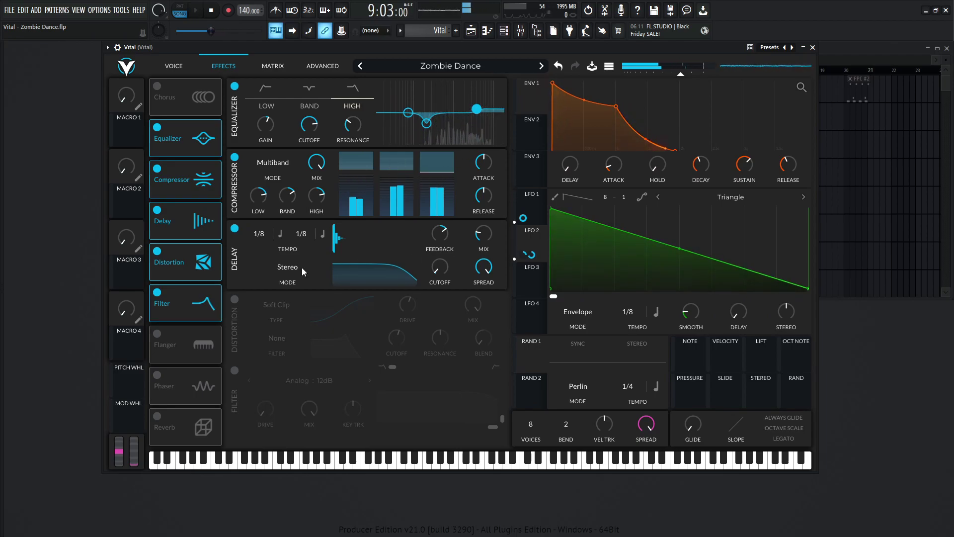
click(235, 299)
key(space)
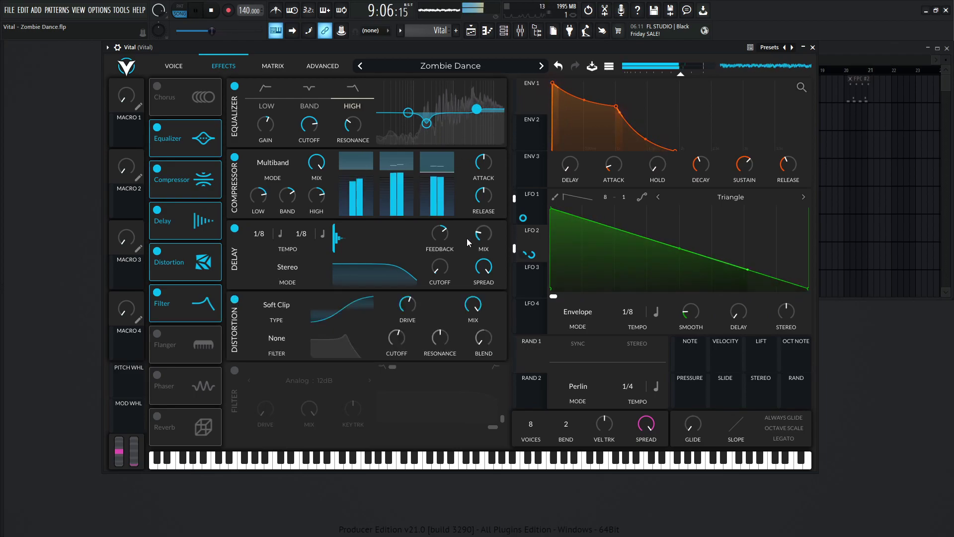
click(235, 299)
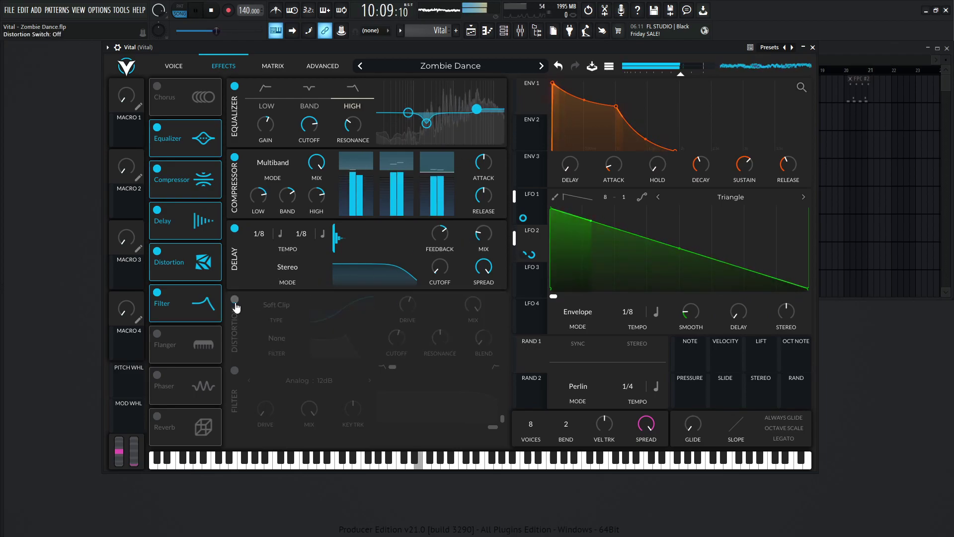
click(235, 301)
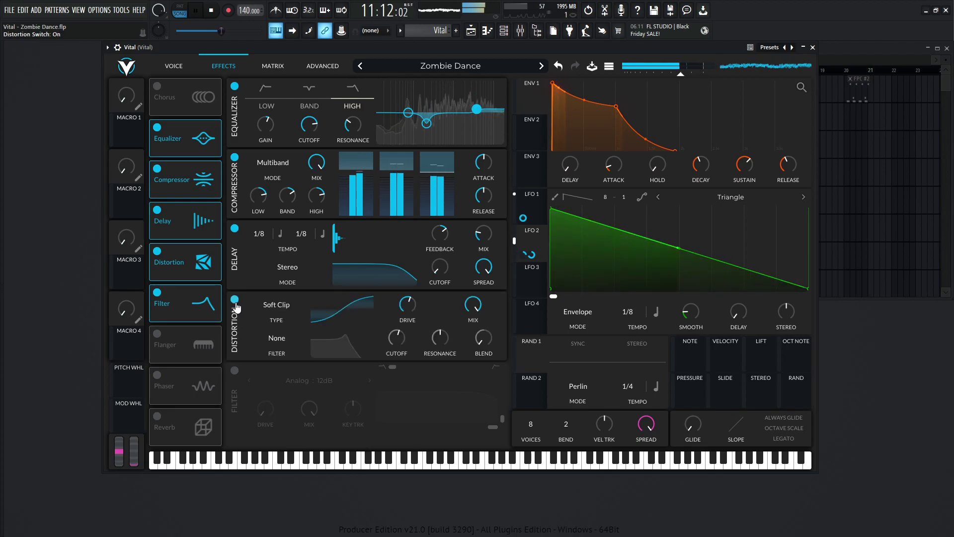
key(space)
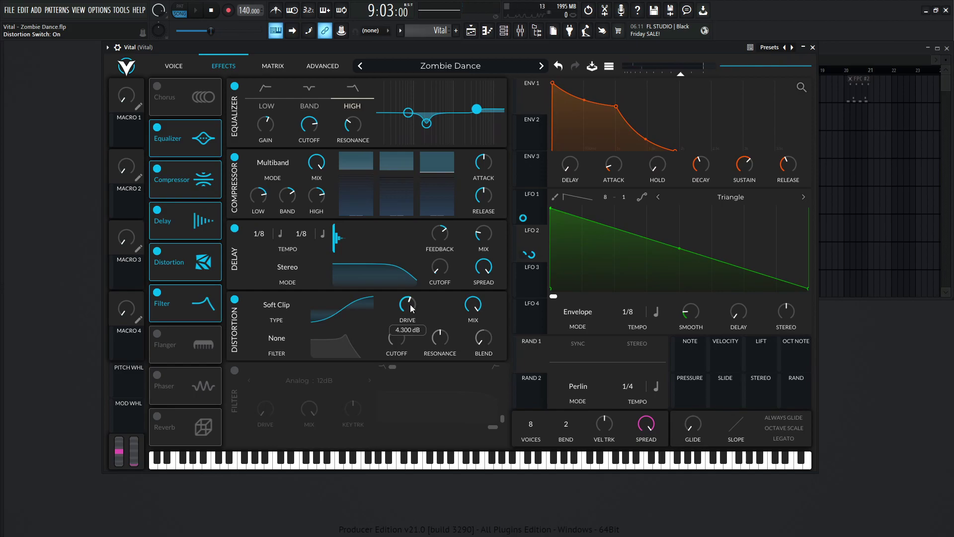
mouse_move(473, 311)
key(space)
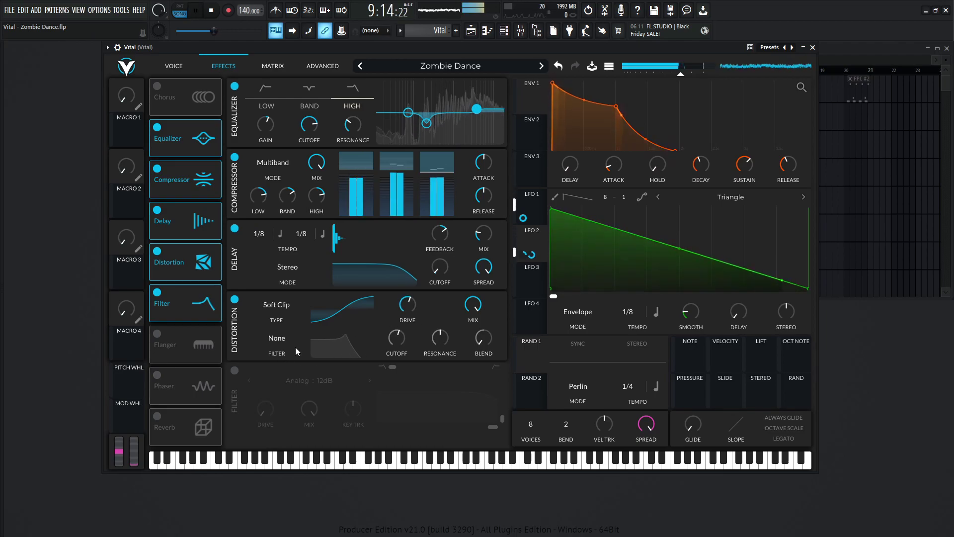
key(space)
Enable the Analog 12dB filter at 18141 Hz, preview it, and return to the Voice page
click(235, 371)
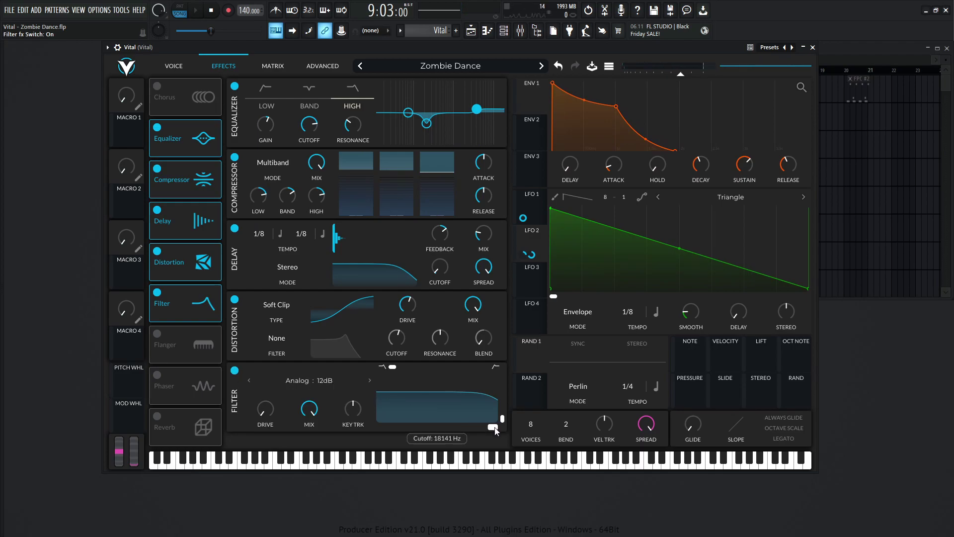
key(space)
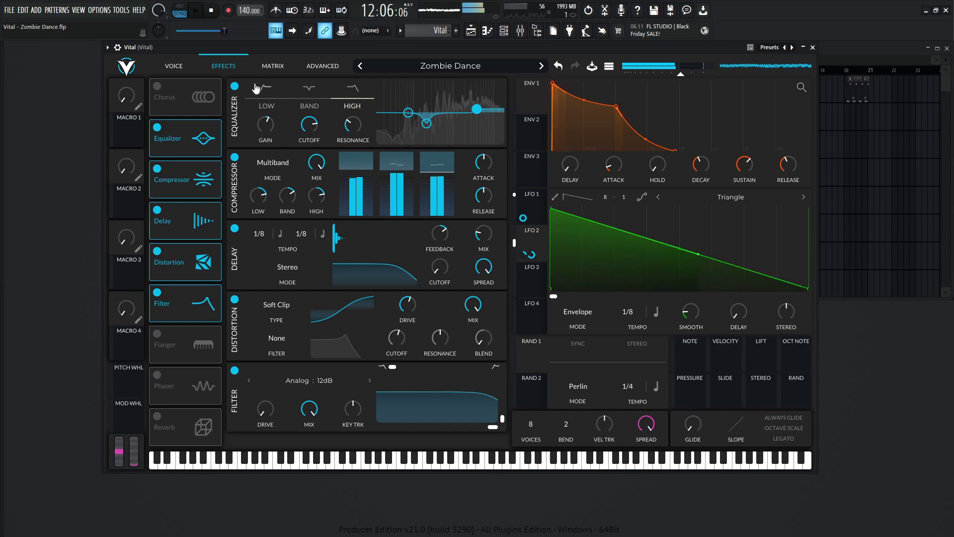
click(183, 65)
key(space)
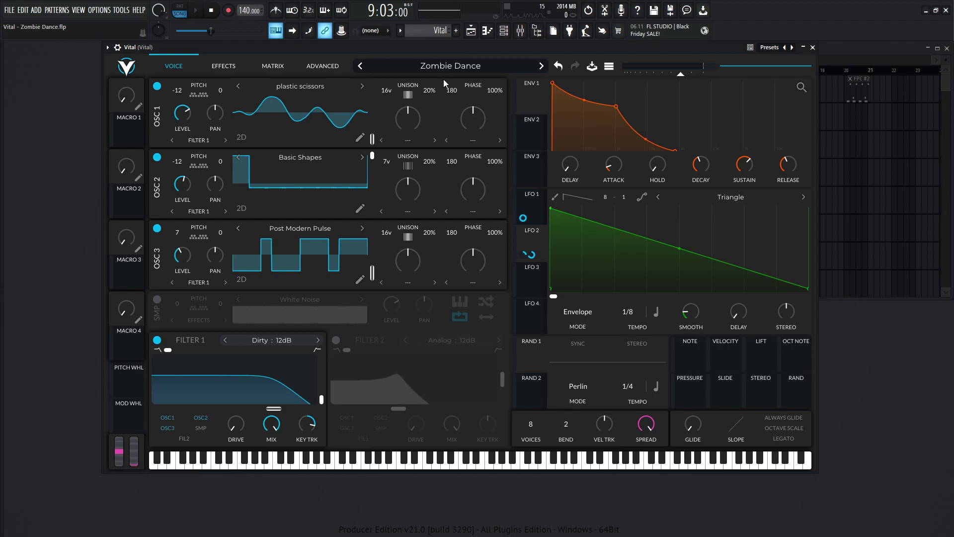
In the Playlist, unsolo the Vital track via its mute button and move the position to bar 1
click(836, 48)
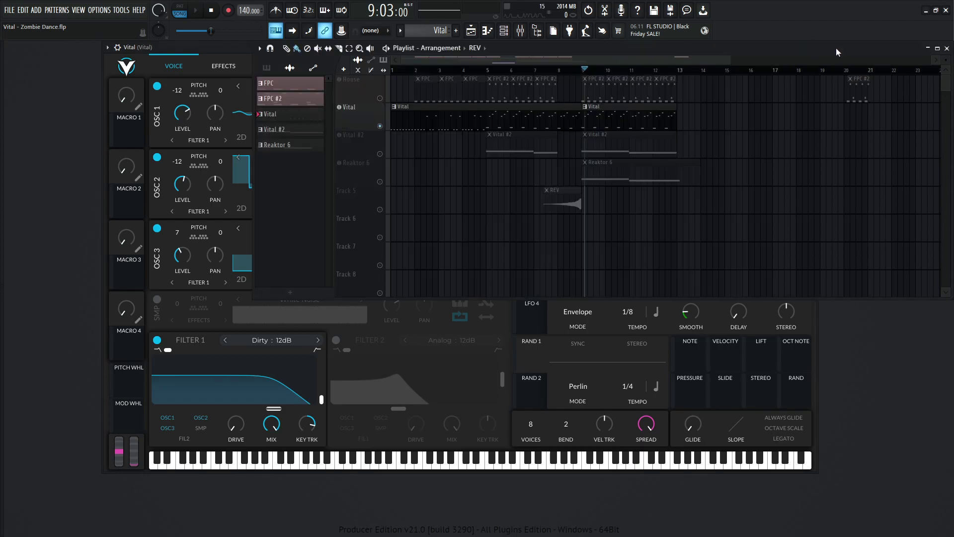
right_click(380, 126)
click(219, 13)
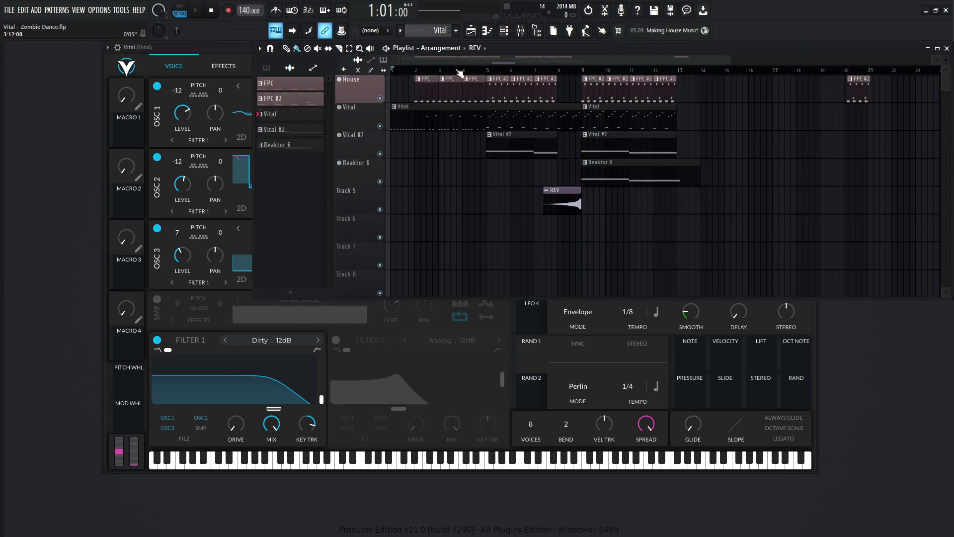